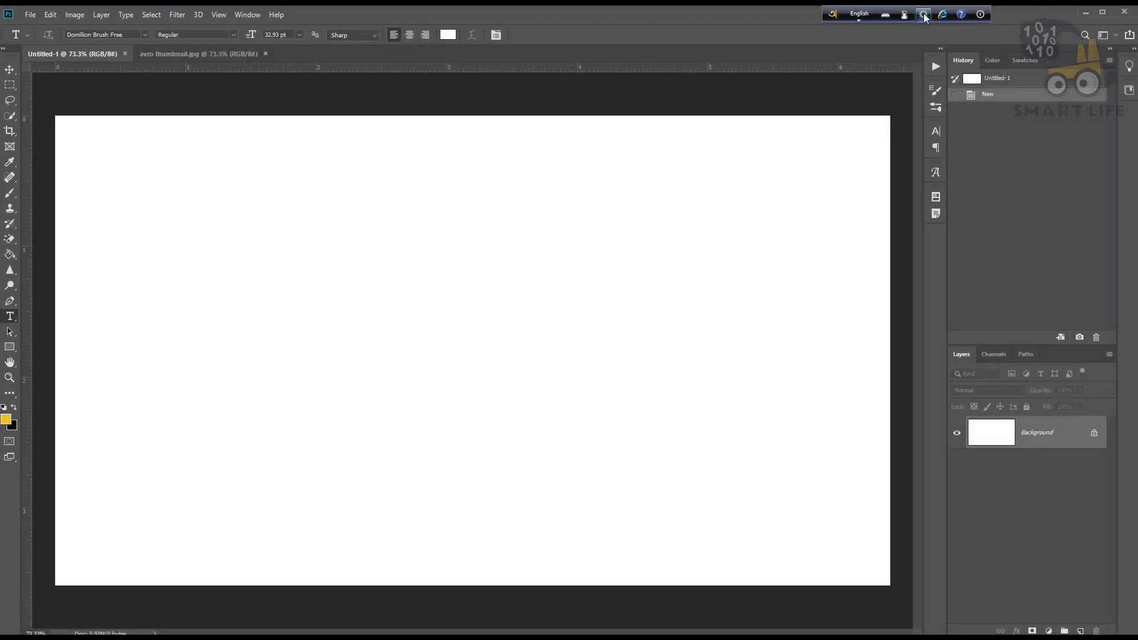
# Step: Check which text output mode the Avro Keyboard is using
pyautogui.click(923, 14)
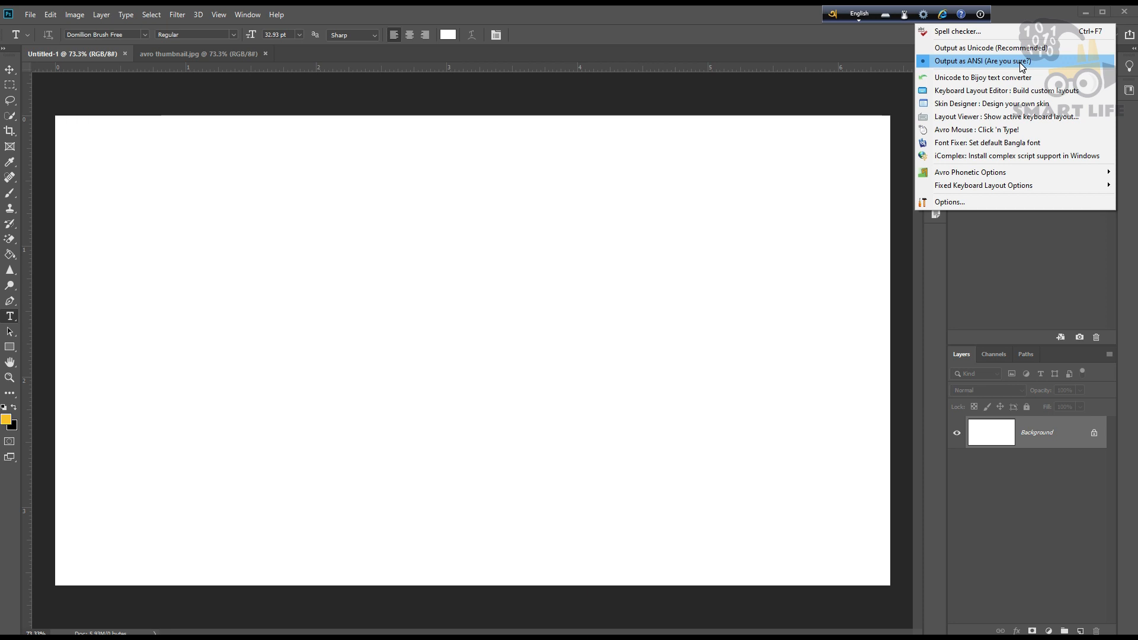
pyautogui.click(833, 33)
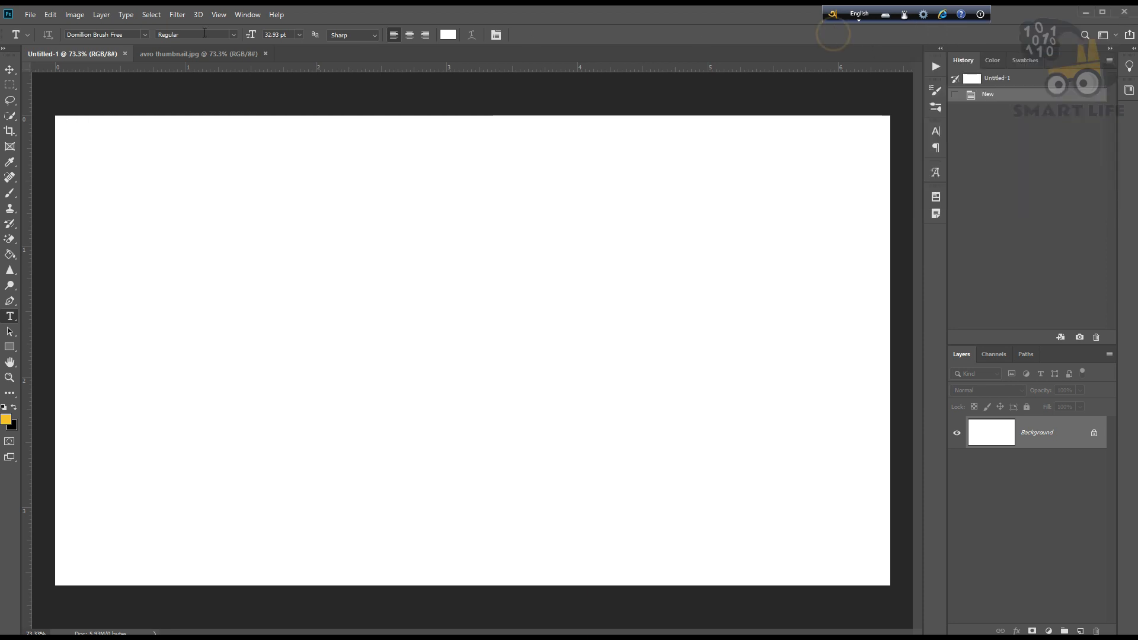
# Step: Set the Type tool's font to Siyam Rupali ANSI Regular
pyautogui.doubleClick(129, 35)
pyautogui.click(132, 35)
pyautogui.press('BackSpace')
pyautogui.press('BackSpace')
pyautogui.press('BackSpace')
pyautogui.press('BackSpace')
pyautogui.press('BackSpace')
pyautogui.press('BackSpace')
pyautogui.press('BackSpace')
pyautogui.press('BackSpace')
pyautogui.press('BackSpace')
pyautogui.press('BackSpace')
pyautogui.press('BackSpace')
pyautogui.press('BackSpace')
pyautogui.press('BackSpace')
pyautogui.press('BackSpace')
pyautogui.press('BackSpace')
pyautogui.press('BackSpace')
pyautogui.press('BackSpace')
pyautogui.press('BackSpace')
pyautogui.press('BackSpace')
pyautogui.press('BackSpace')
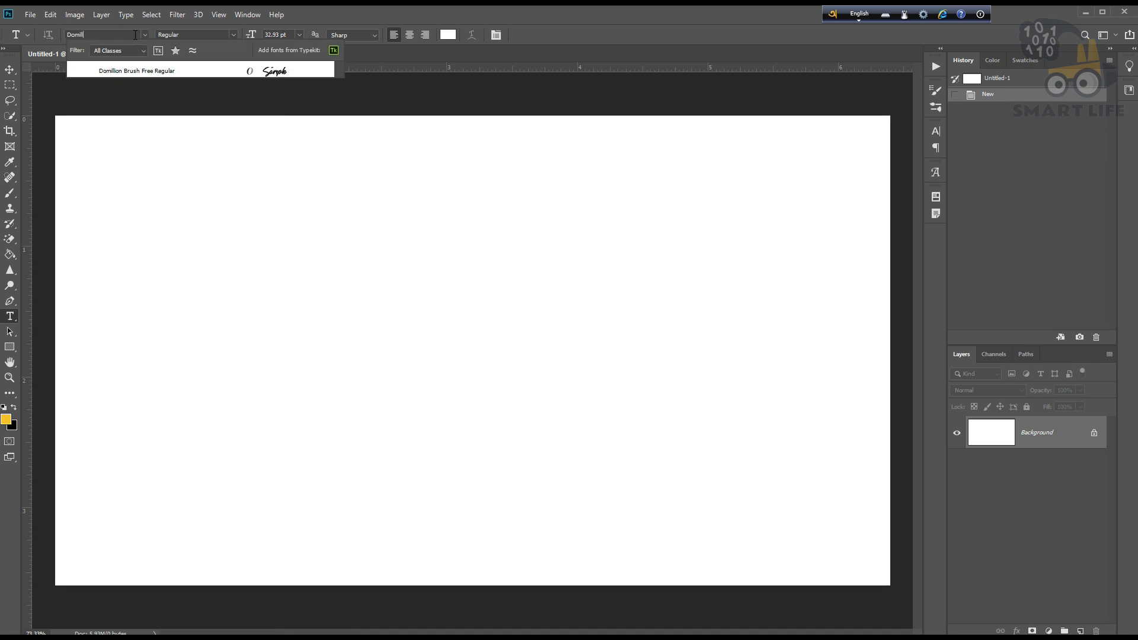
pyautogui.write('s')
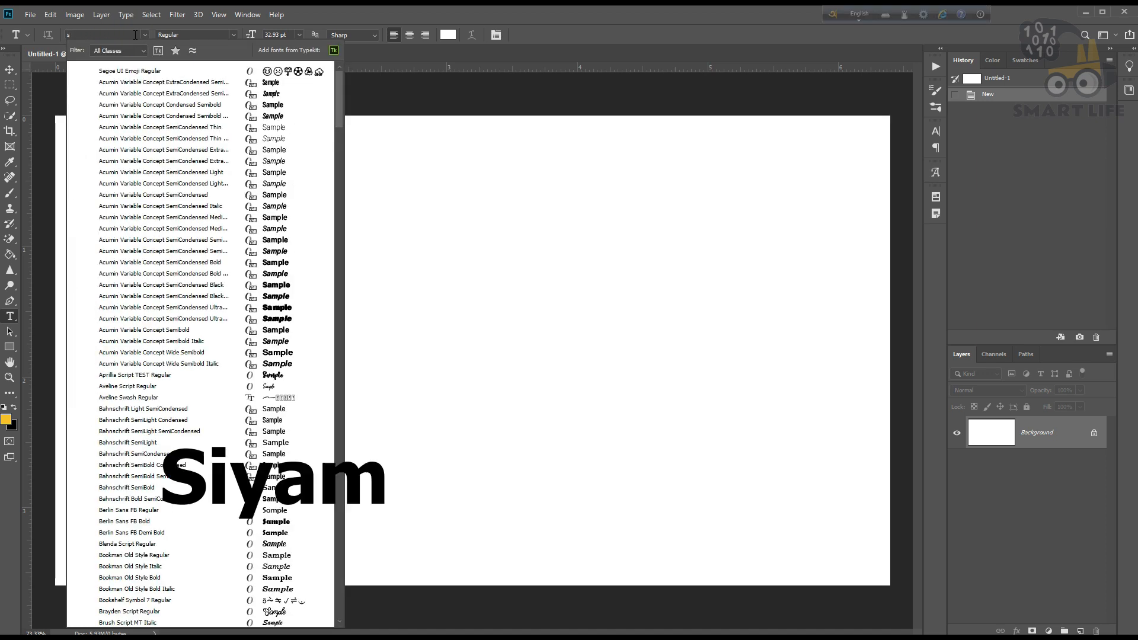
pyautogui.write('iyam')
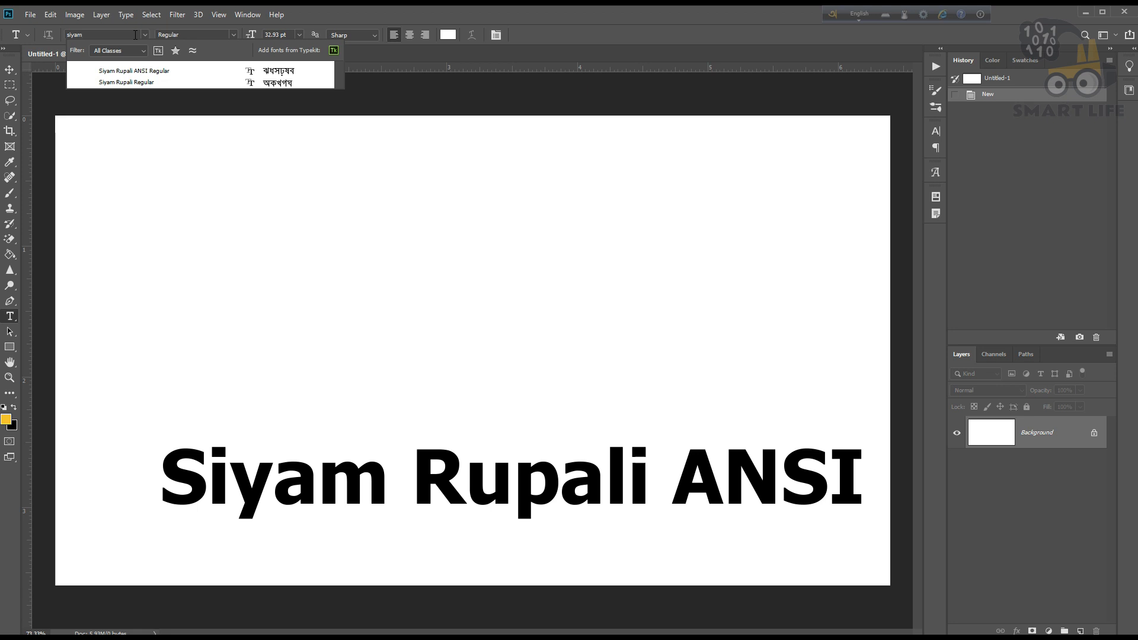
pyautogui.click(135, 71)
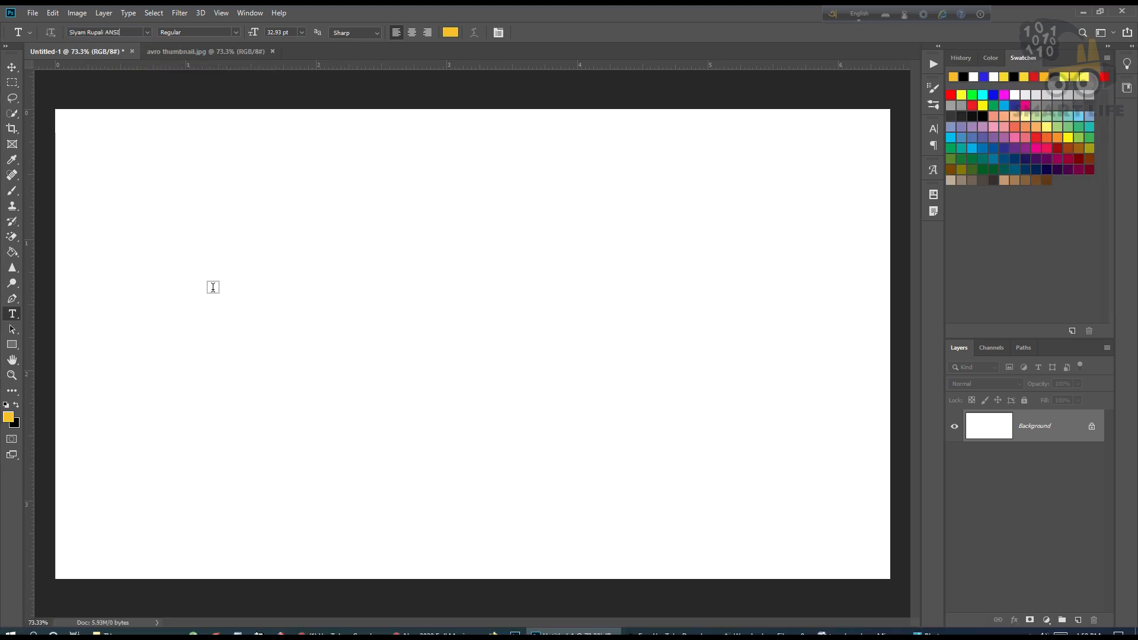
# Step: Draw a wide paragraph text box across the middle of the canvas with 30 pt text, and clear its placeholder text
pyautogui.moveTo(188, 273); pyautogui.dragTo(759, 407)
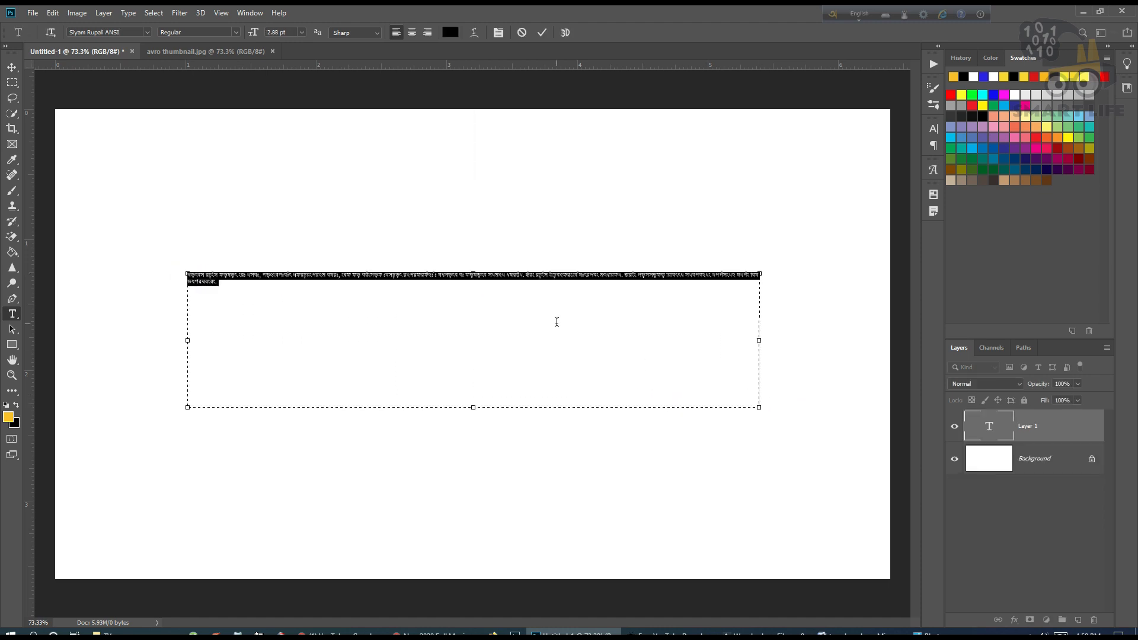
pyautogui.click(301, 32)
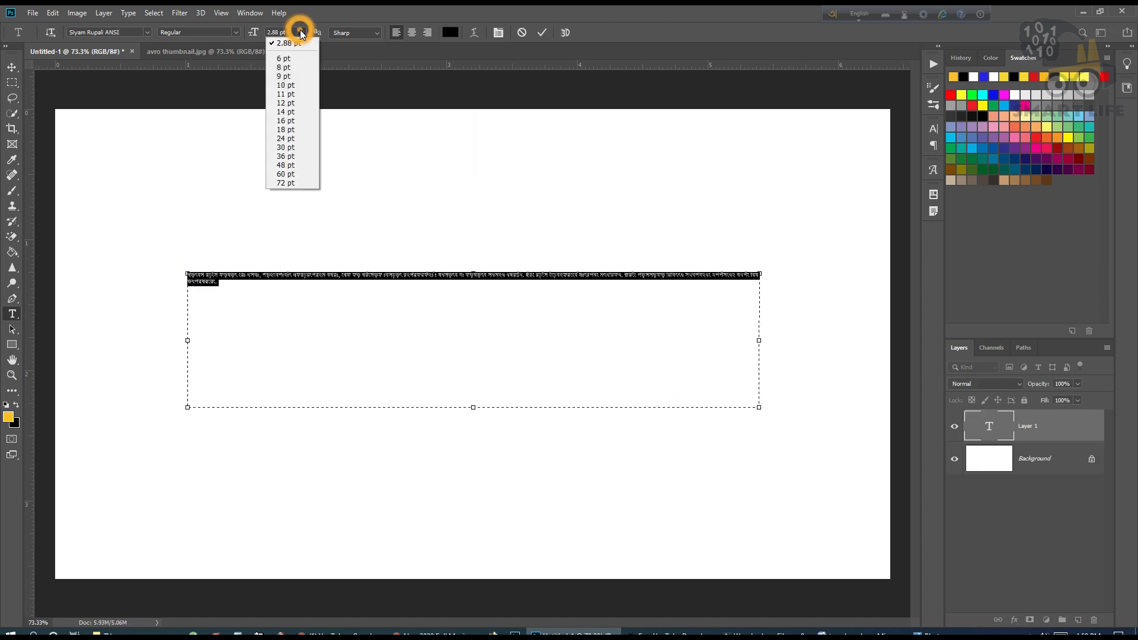
pyautogui.click(306, 156)
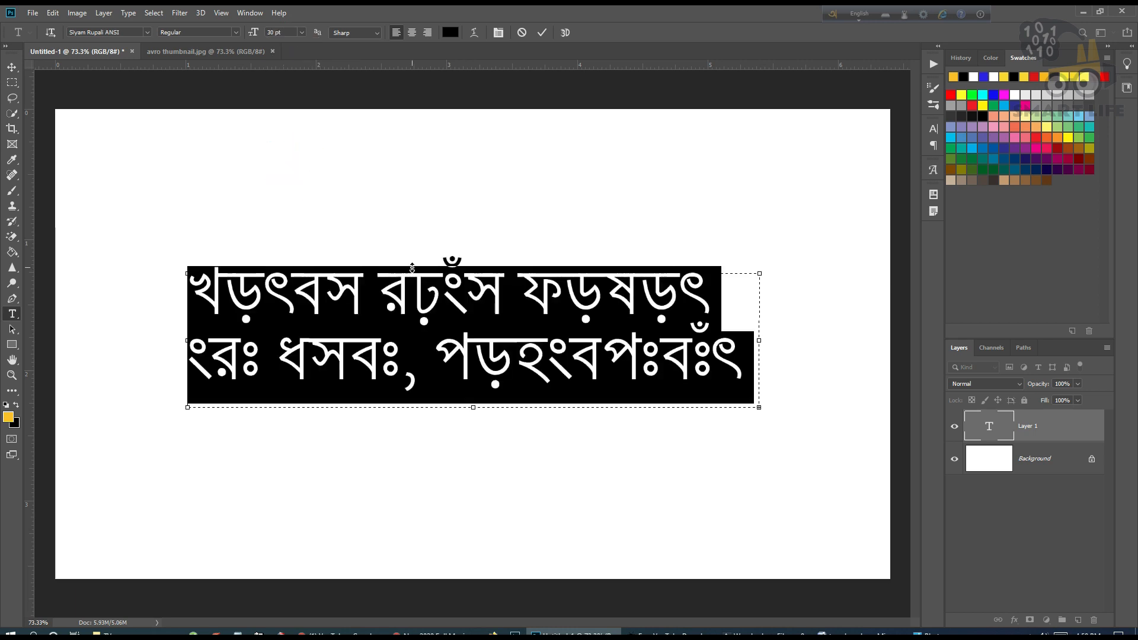
pyautogui.press('BackSpace')
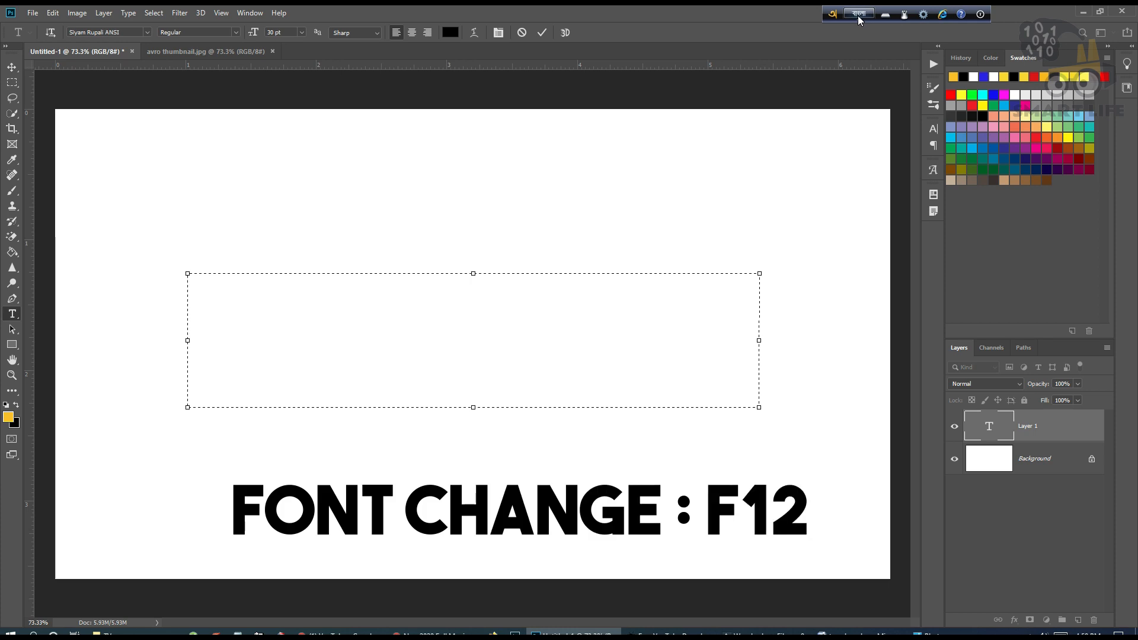
# Step: Enter the Bangla text "বাংলায় লিখি" in the text box using Avro phonetic spelling "banglay likhi"
pyautogui.click(360, 319)
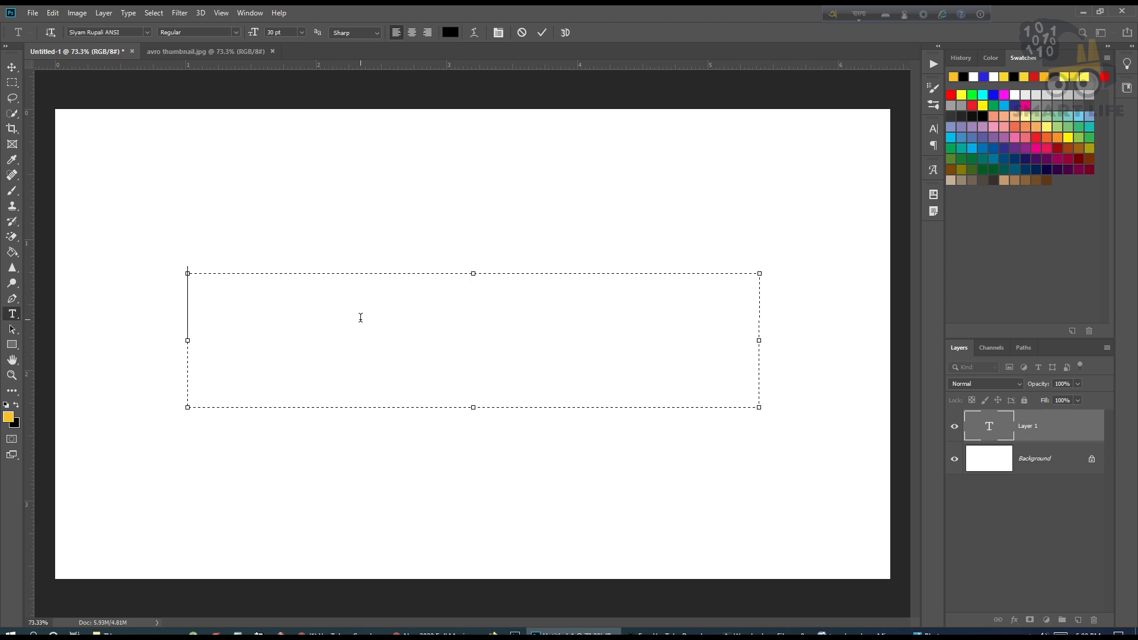
pyautogui.write('bangl')
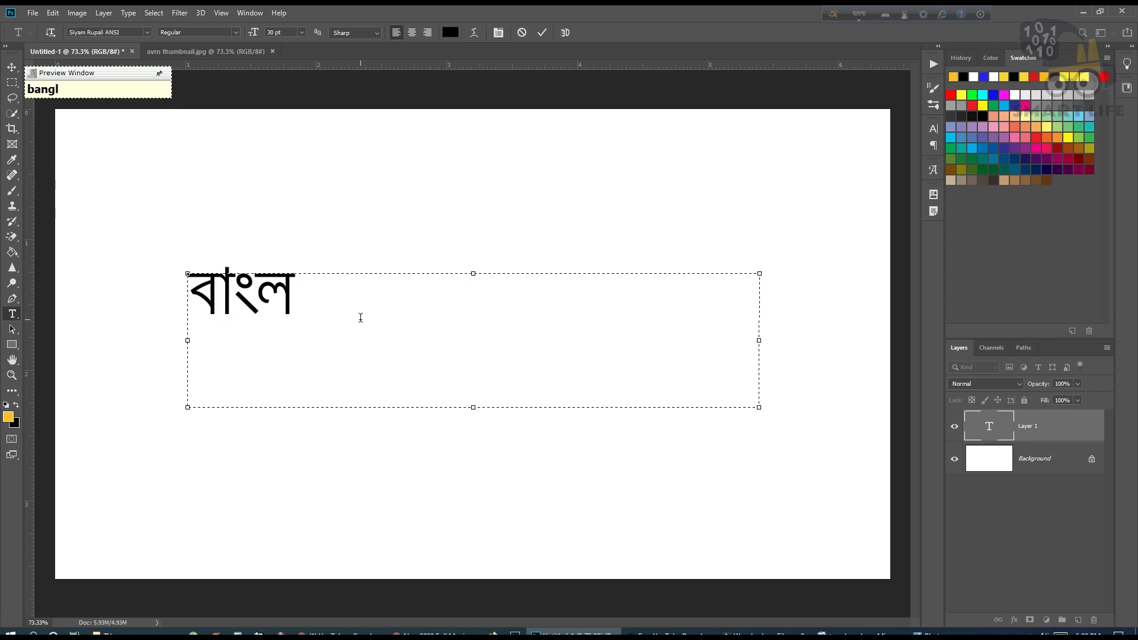
pyautogui.write('ay')
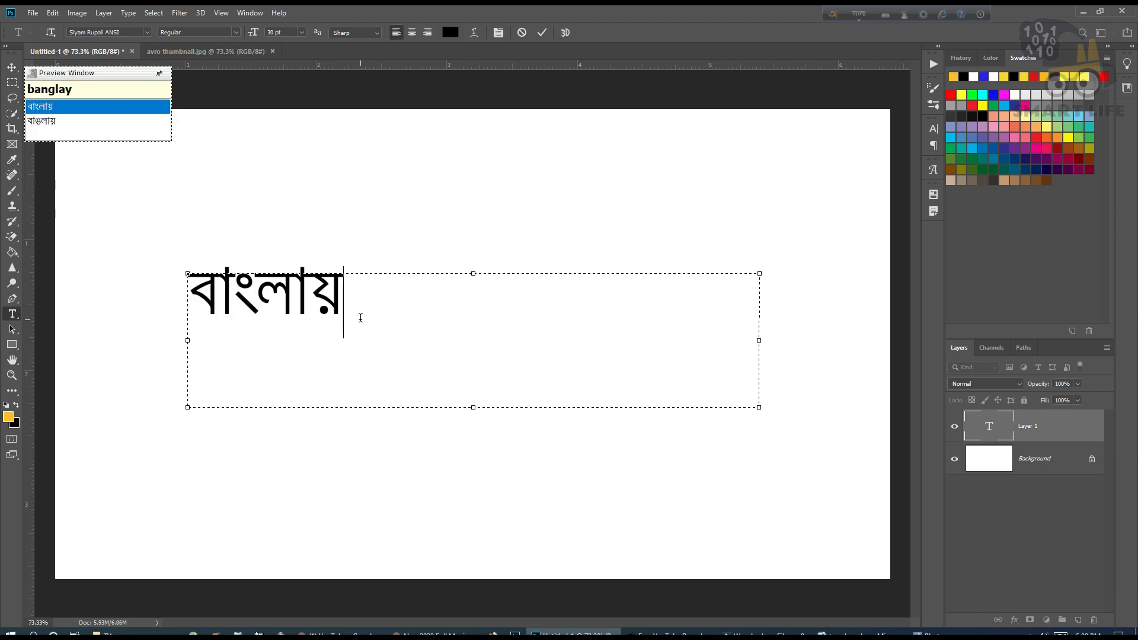
pyautogui.write(' likh')
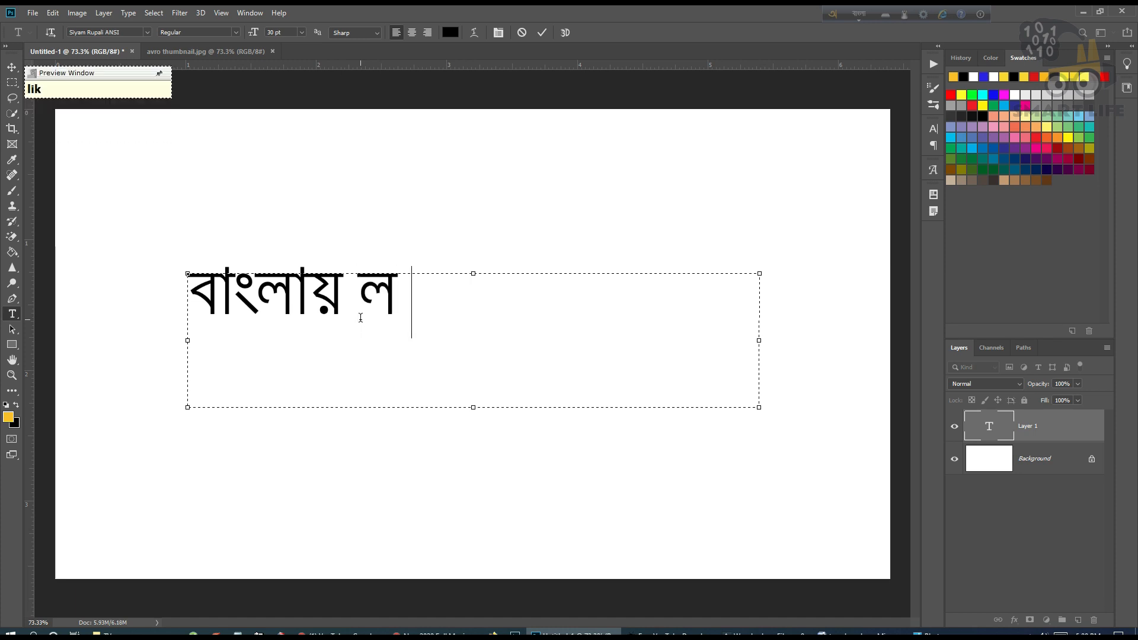
pyautogui.write('i')
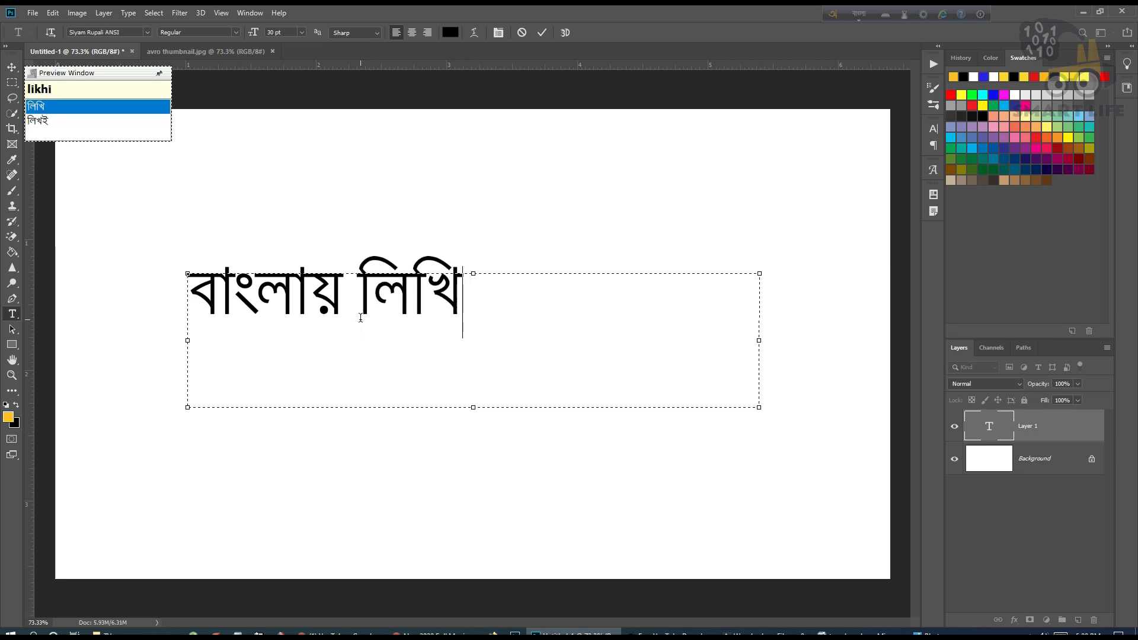
# Step: Center-align the Bangla text and commit the text layer
pyautogui.moveTo(513, 287); pyautogui.dragTo(181, 287)
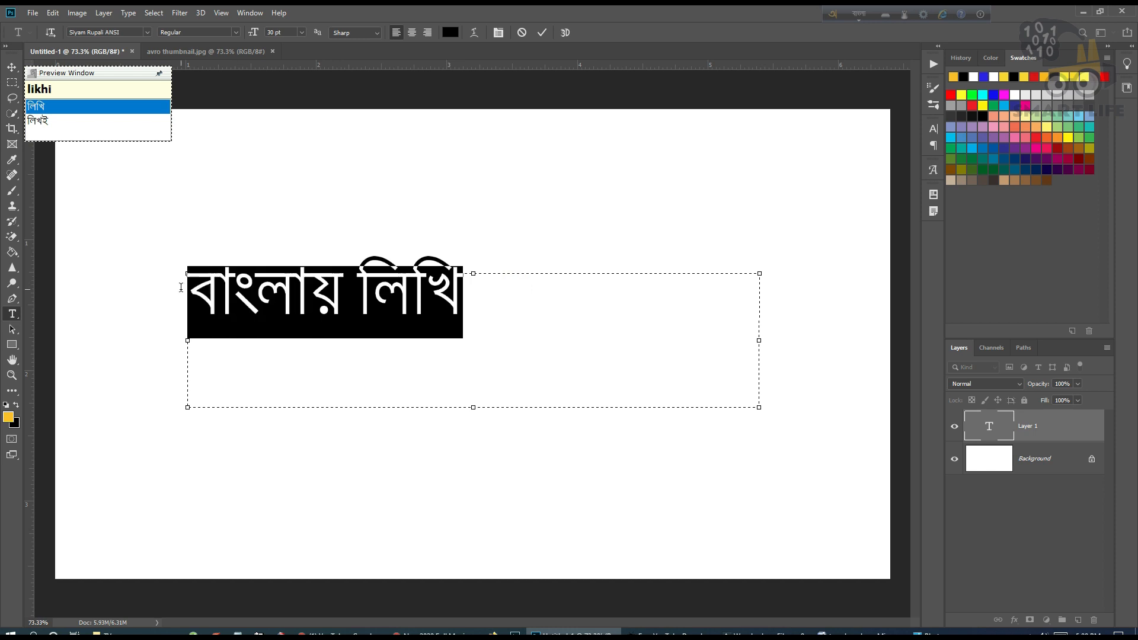
pyautogui.click(411, 33)
pyautogui.click(542, 33)
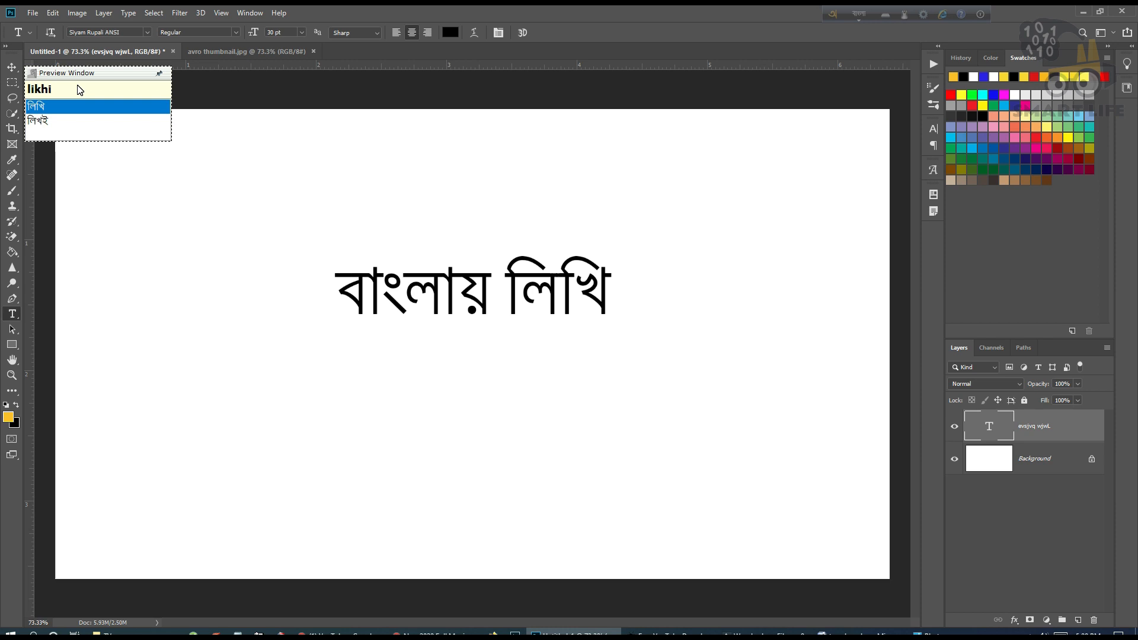
pyautogui.click(612, 34)
# Step: Switch to Filmora9, add the custom BOLD title to the timeline above the photo clip, and place the playhead at 00:00:03:00
pyautogui.moveTo(764, 633)
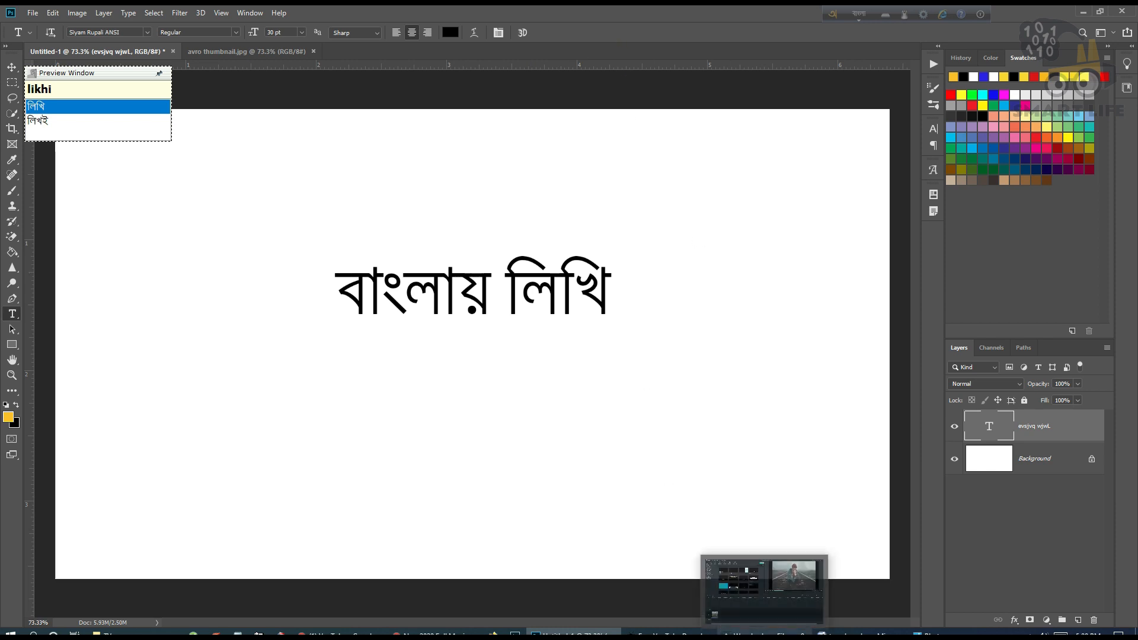
pyautogui.click(764, 633)
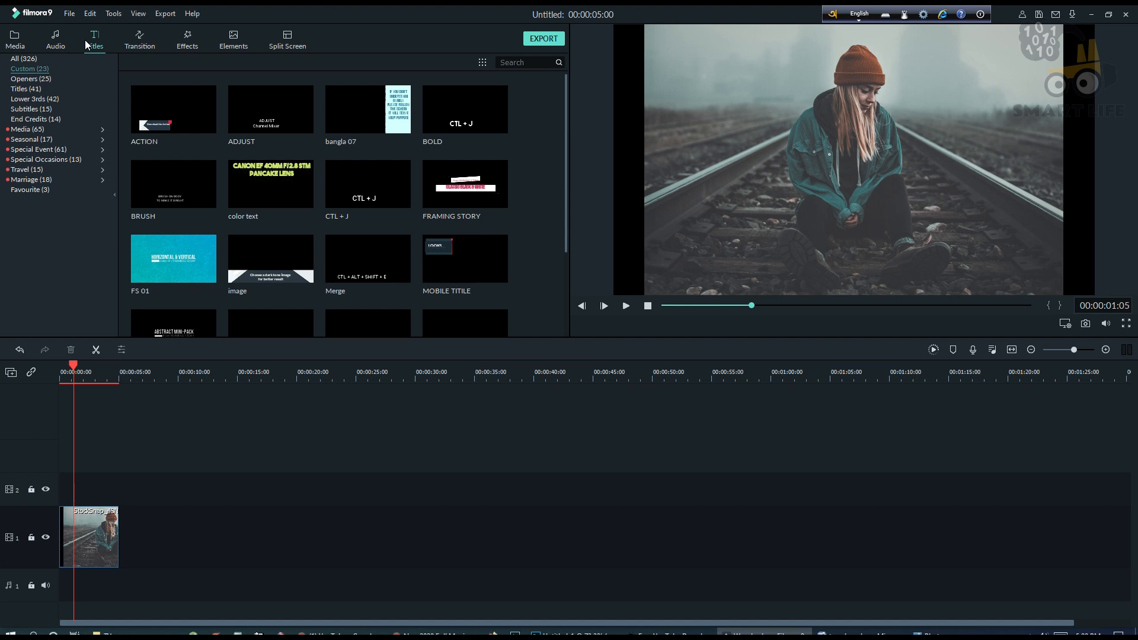
pyautogui.click(93, 43)
pyautogui.moveTo(466, 114)
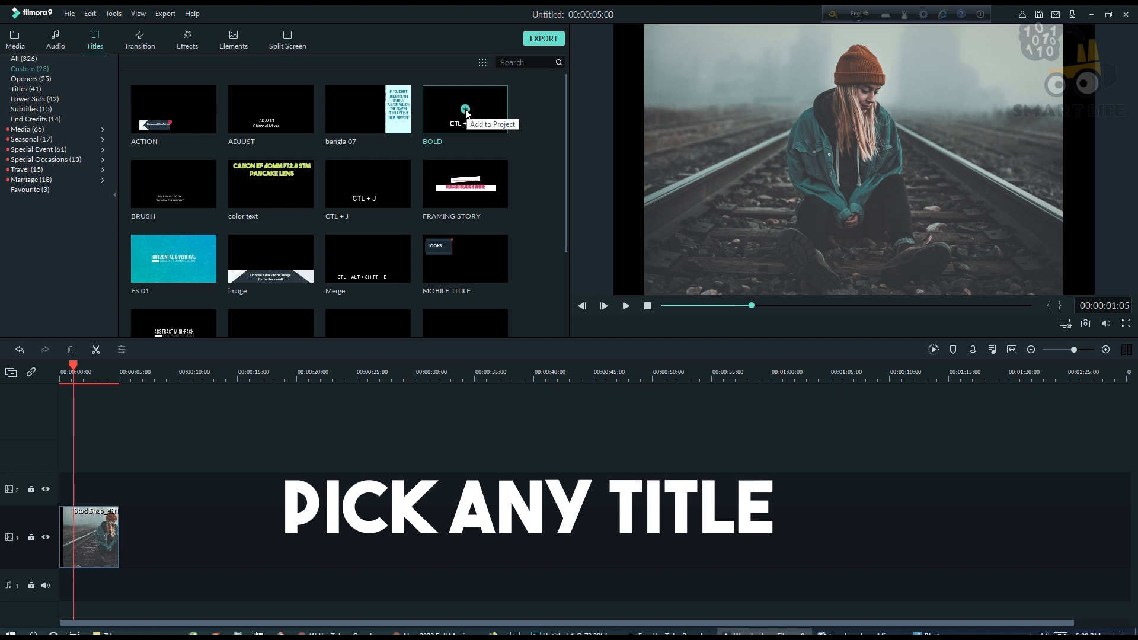
pyautogui.click(465, 110)
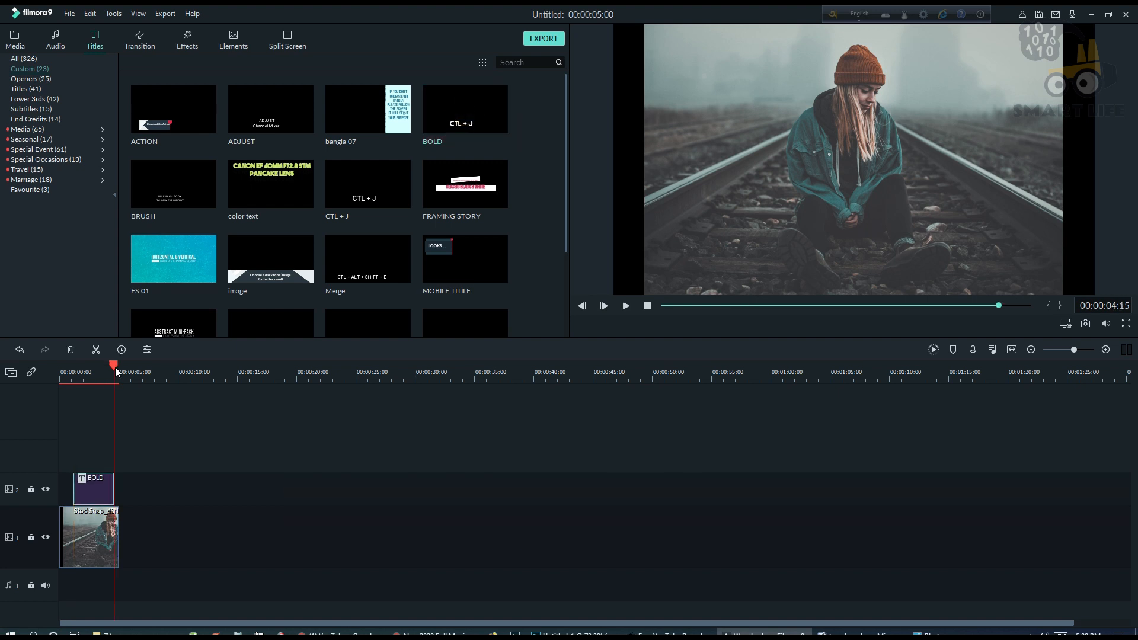
pyautogui.moveTo(114, 370); pyautogui.dragTo(95, 370)
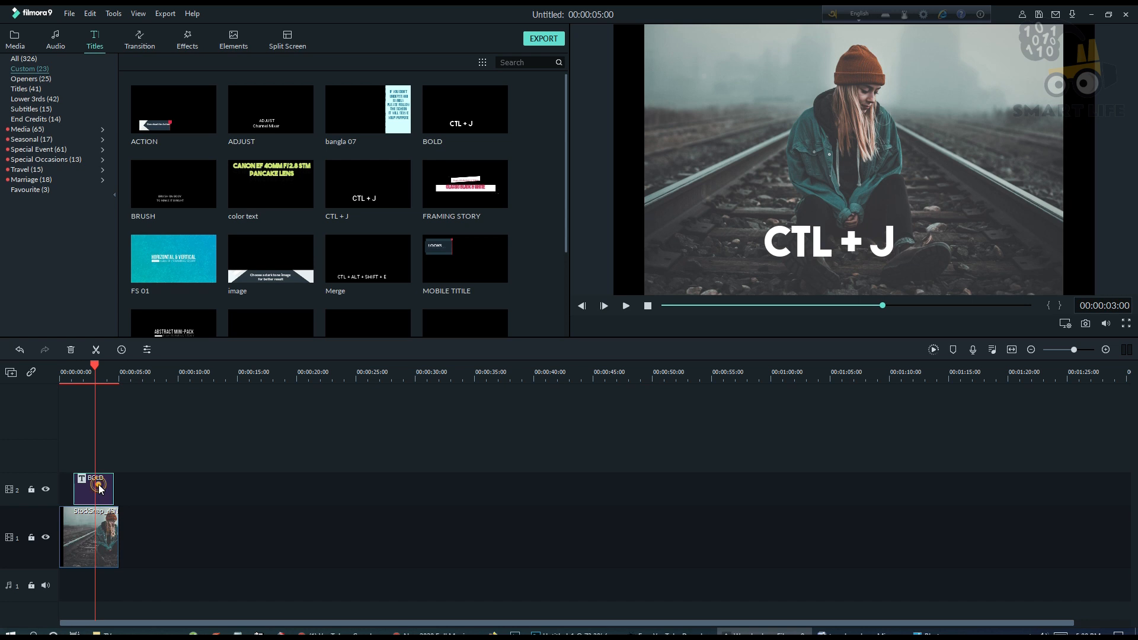
# Step: Open the BOLD title for editing and set its font to Siyam Rupali ANSI
pyautogui.doubleClick(99, 489)
pyautogui.doubleClick(282, 94)
pyautogui.moveTo(274, 93); pyautogui.dragTo(208, 92)
pyautogui.doubleClick(207, 92)
pyautogui.doubleClick(258, 92)
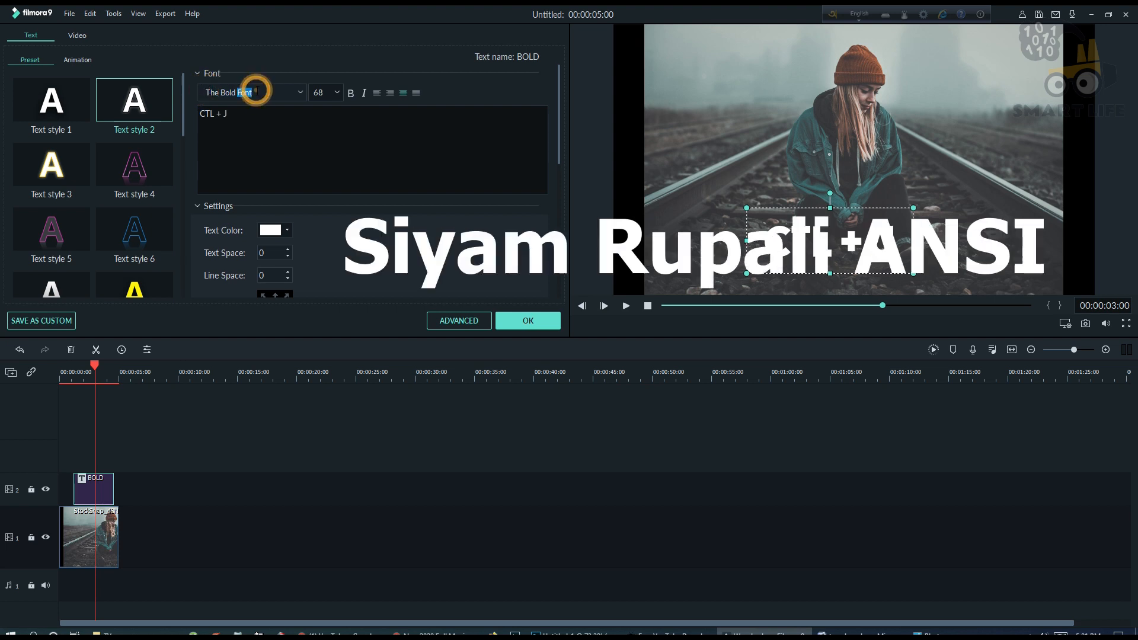
pyautogui.press('BackSpace')
pyautogui.press('BackSpace')
pyautogui.press('BackSpace')
pyautogui.press('BackSpace')
pyautogui.press('BackSpace')
pyautogui.press('BackSpace')
pyautogui.press('BackSpace')
pyautogui.press('BackSpace')
pyautogui.press('BackSpace')
pyautogui.press('BackSpace')
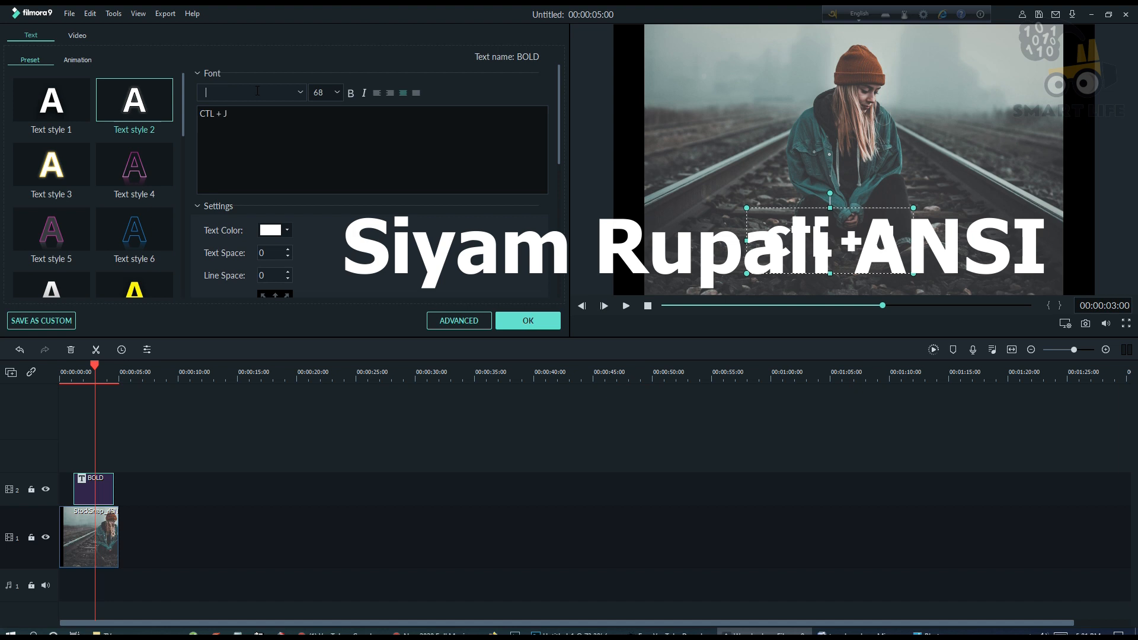
pyautogui.write('si')
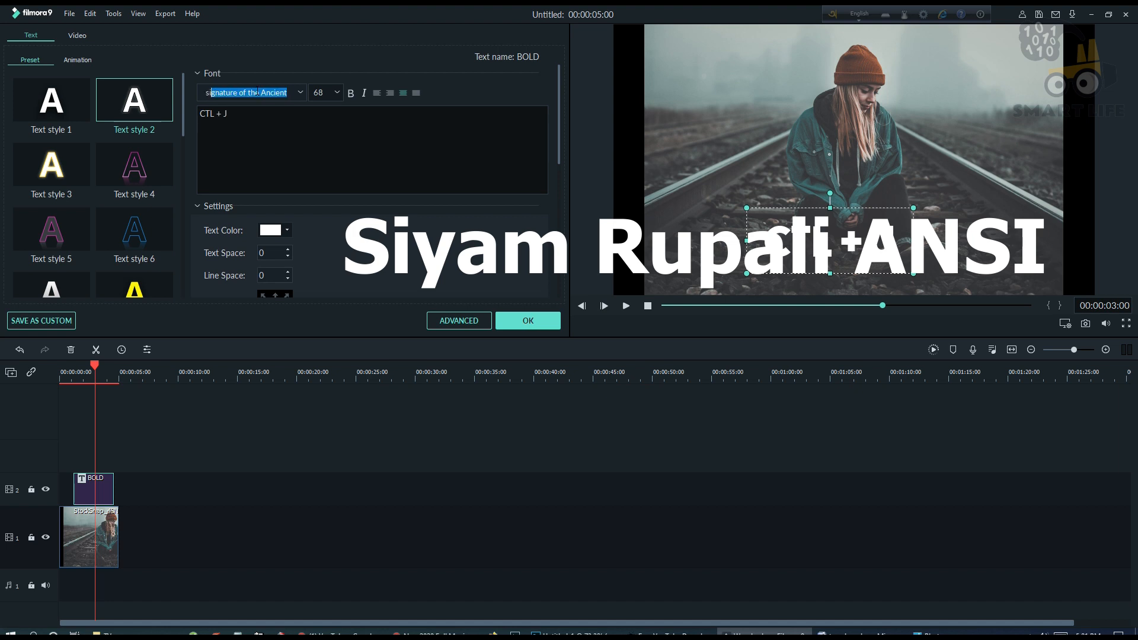
pyautogui.write('yam ru')
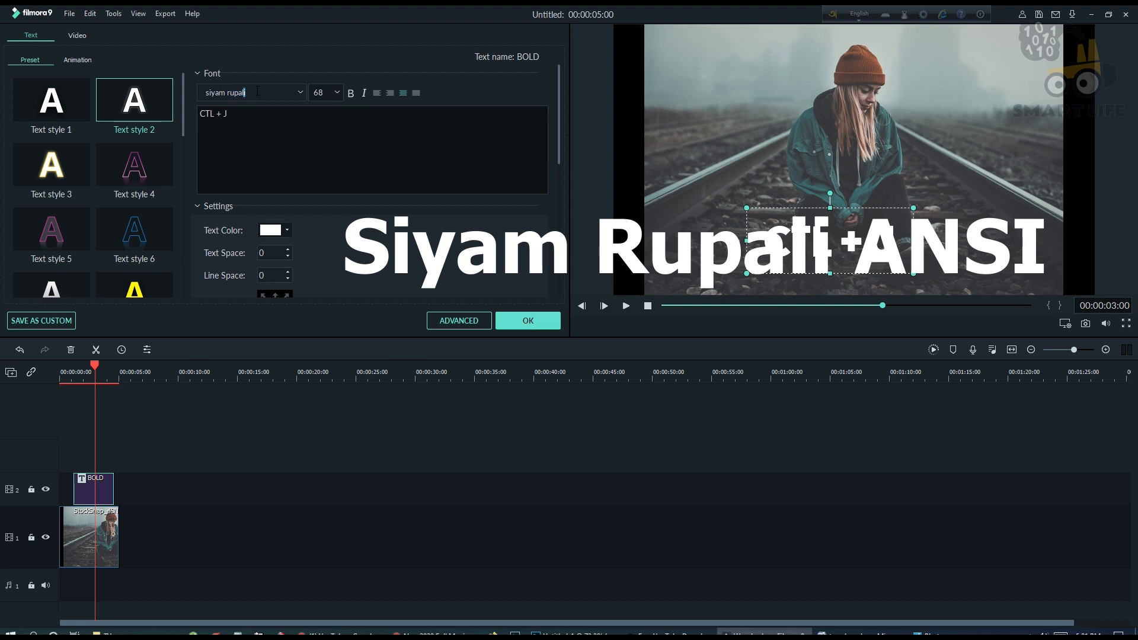
pyautogui.write('pali')
pyautogui.press('Return')
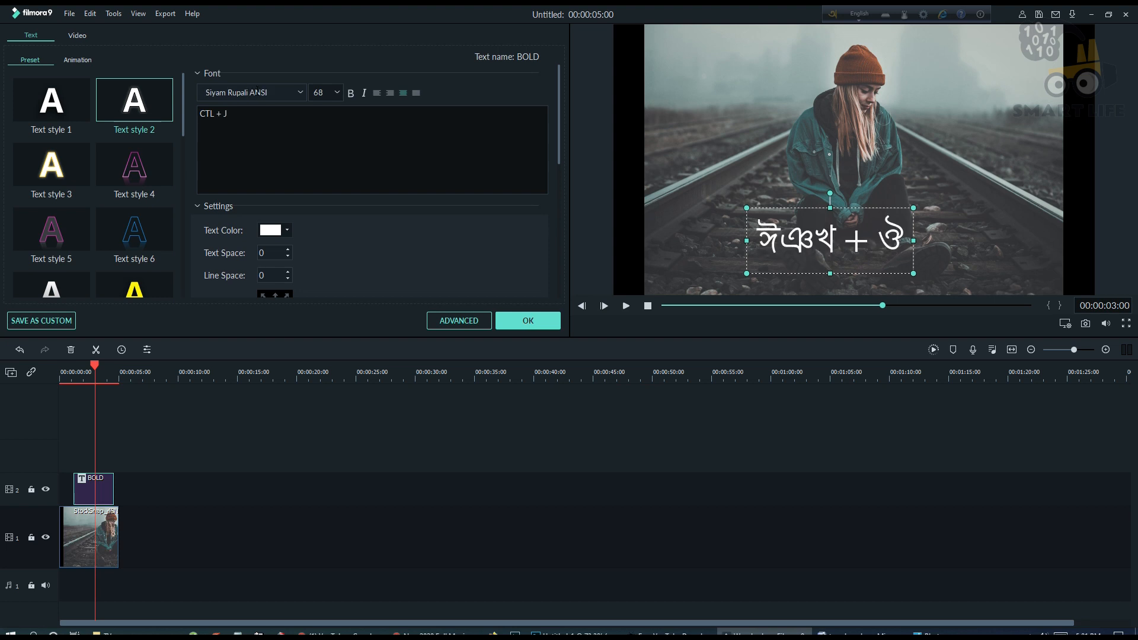
# Step: Replace the title's text with "বাংলায় লিখি", using Avro's Bangla mode and the phonetic spelling "banglay likhi"
pyautogui.click(242, 117)
pyautogui.hotkey('ctrl', 'a')
pyautogui.press('BackSpace')
pyautogui.click(242, 117)
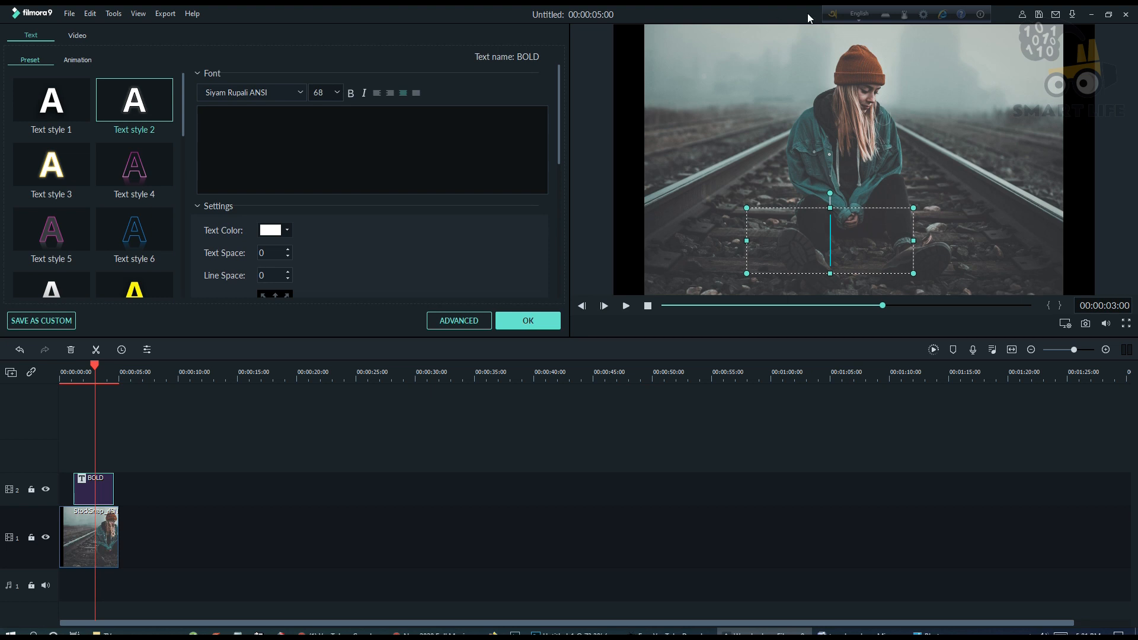
pyautogui.click(859, 15)
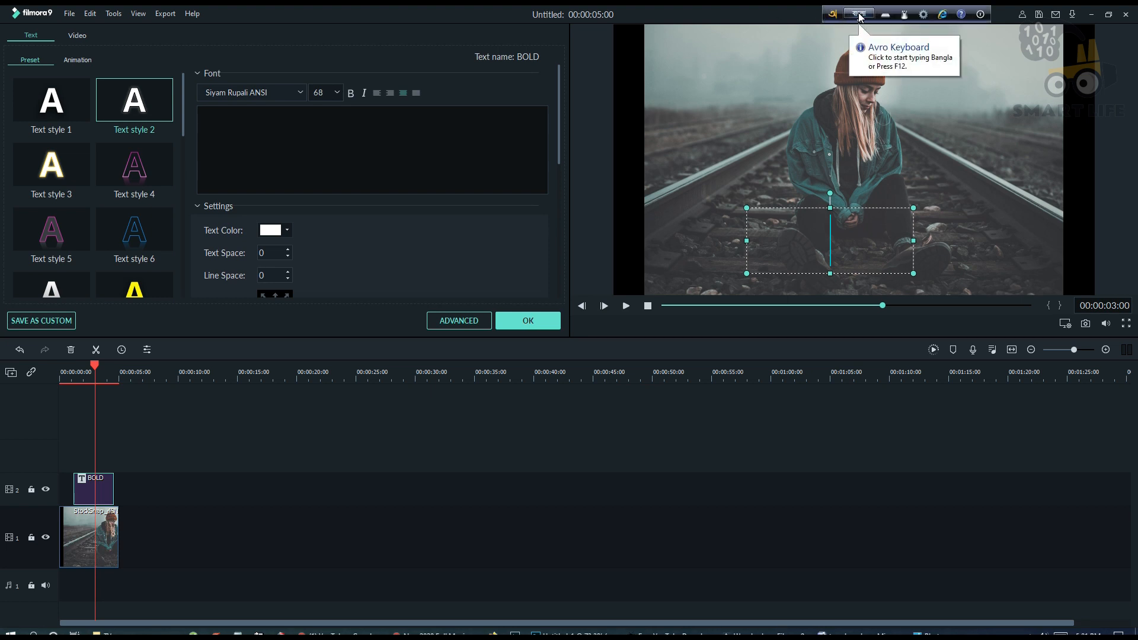
pyautogui.click(362, 129)
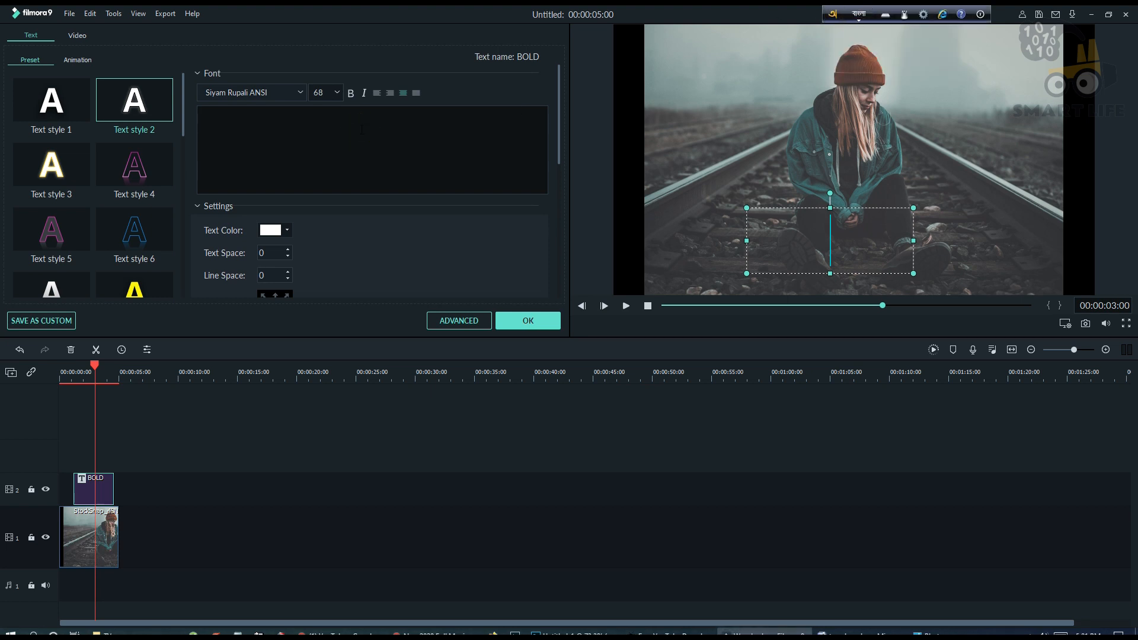
pyautogui.write('b')
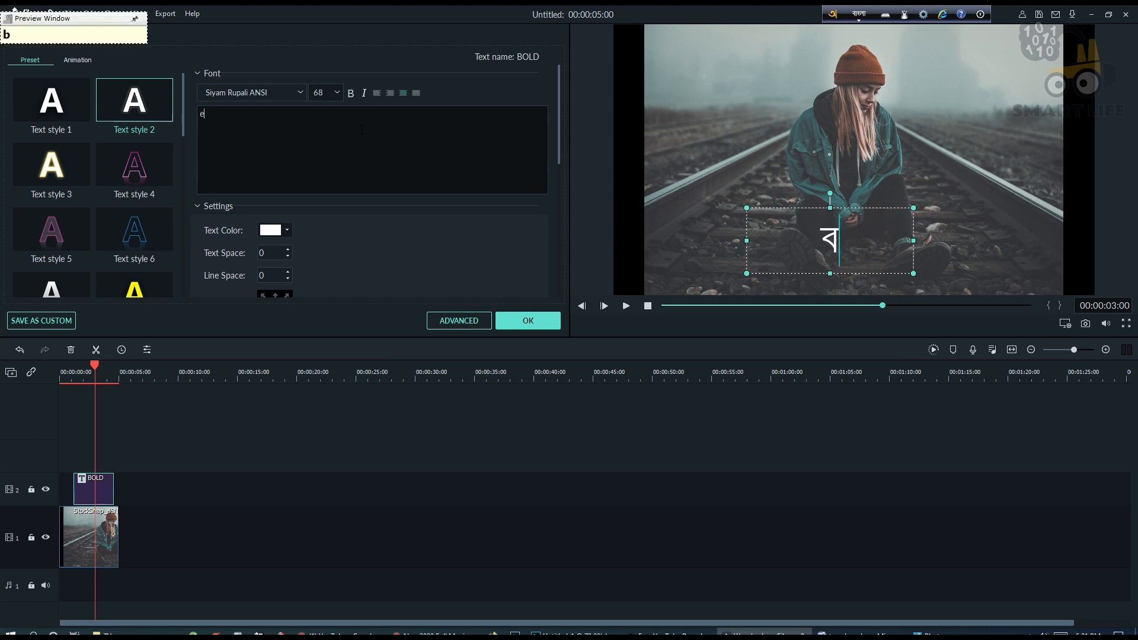
pyautogui.write('anglay')
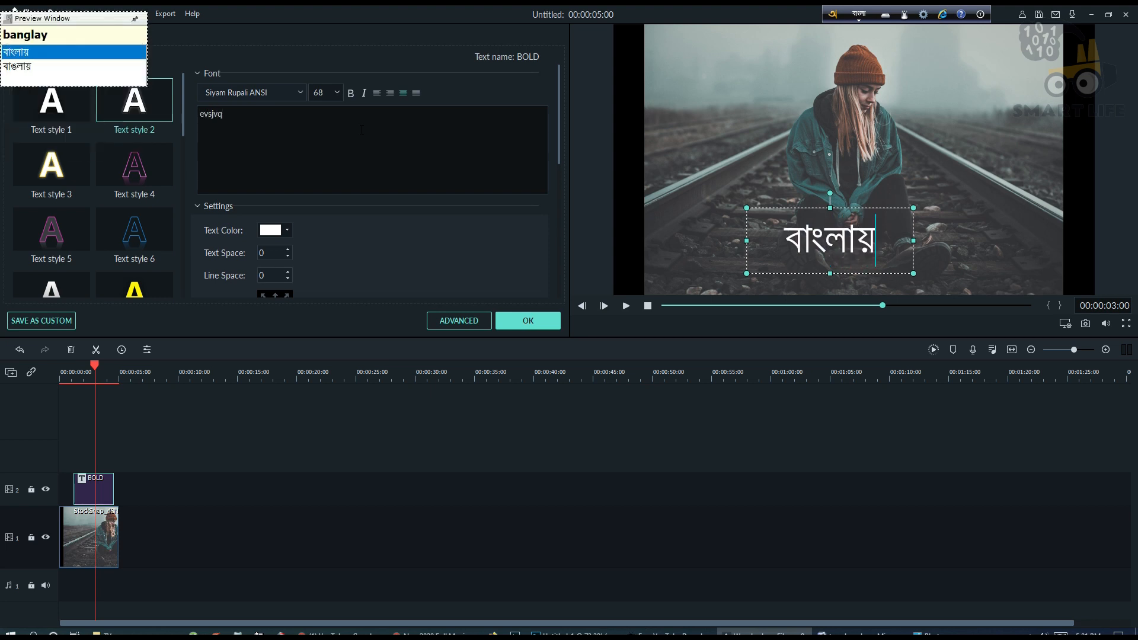
pyautogui.write(' likhi')
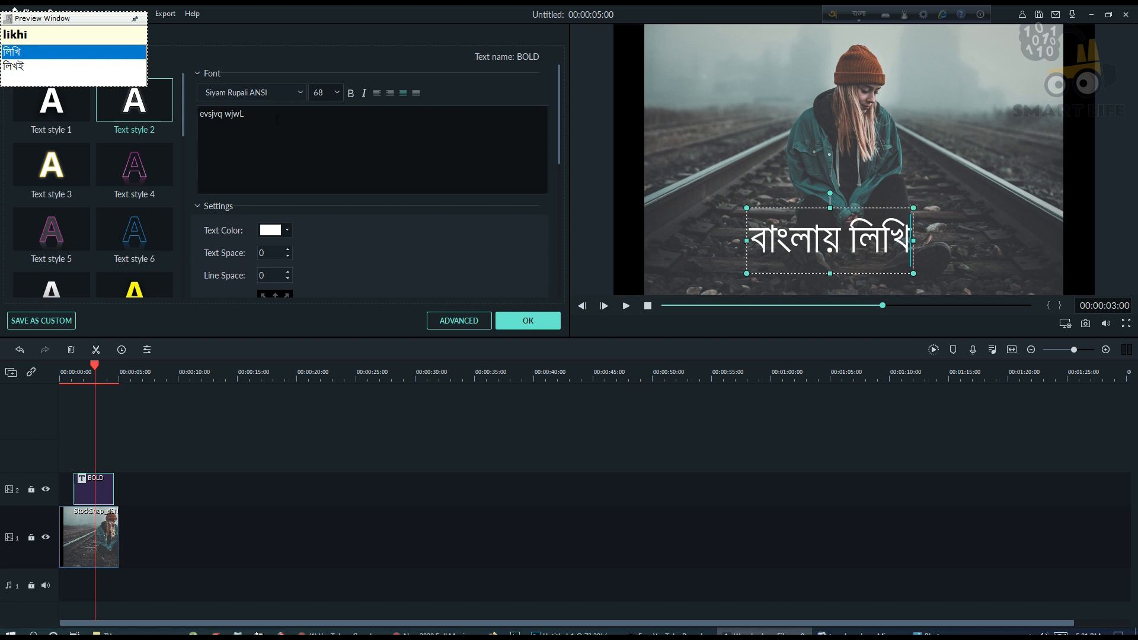
# Step: Select the whole Bangla title text and set its font size to 150
pyautogui.moveTo(277, 119); pyautogui.dragTo(199, 114)
pyautogui.click(199, 114)
pyautogui.click(261, 114)
pyautogui.hotkey('ctrl', 'a')
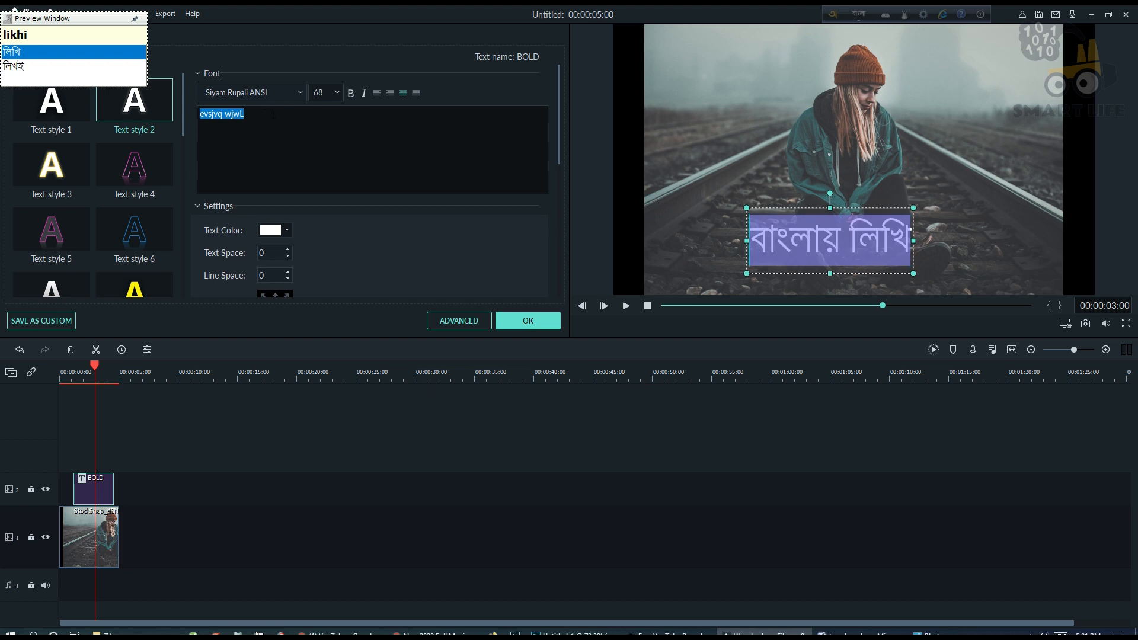
pyautogui.click(337, 93)
# Step: Try bold formatting on the whole title text
pyautogui.doubleClick(273, 118)
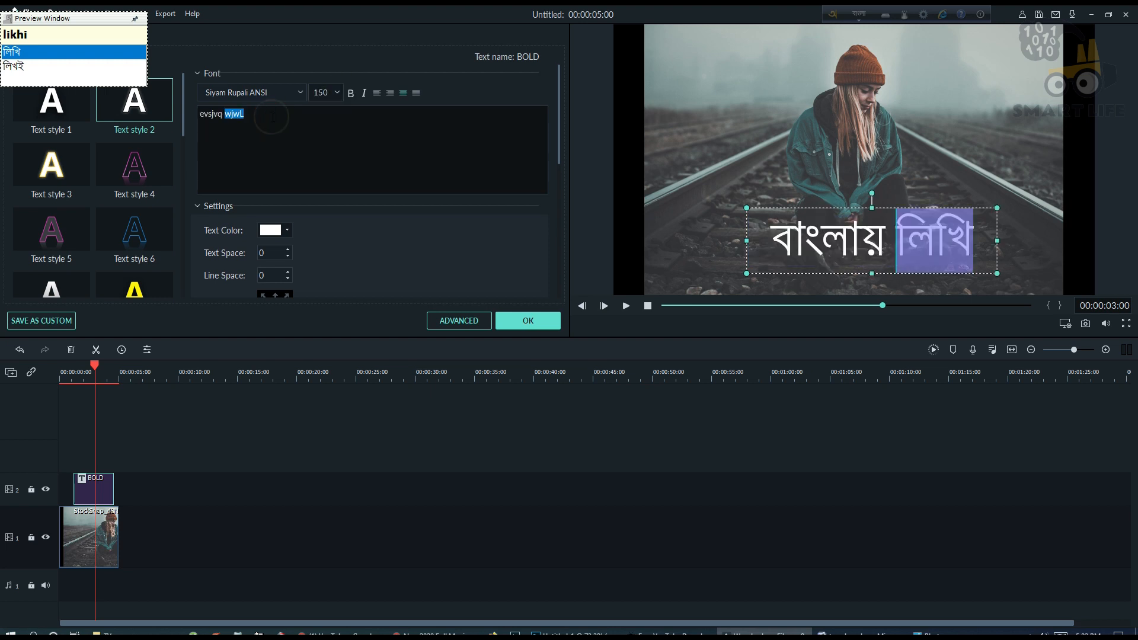
pyautogui.hotkey('ctrl', 'a')
pyautogui.click(351, 94)
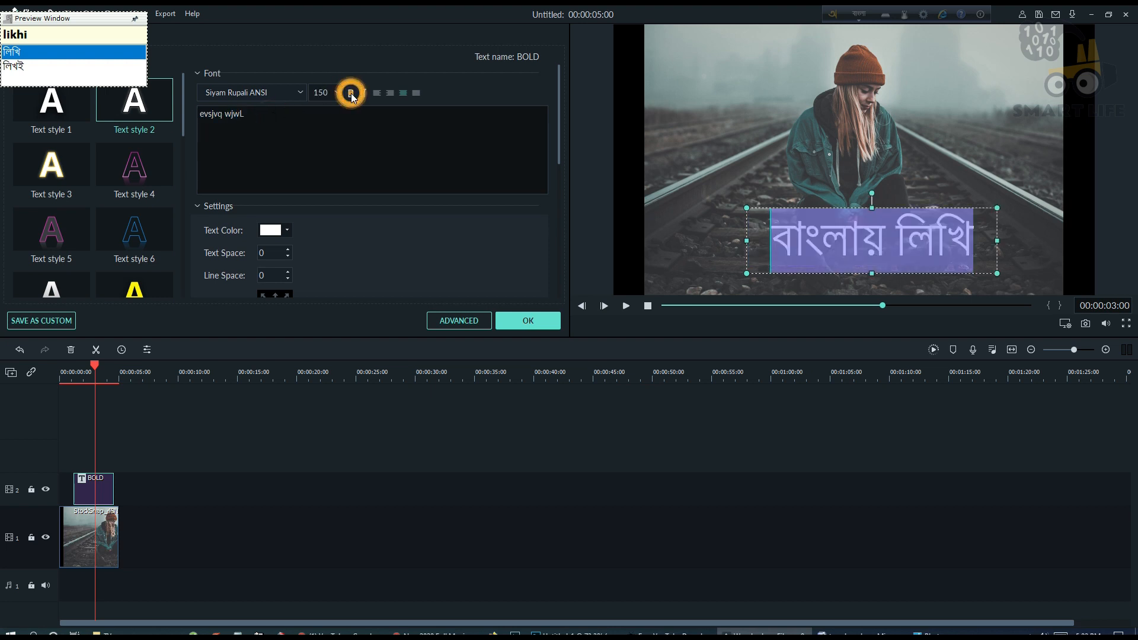
pyautogui.click(353, 95)
# Step: Set the title's text color to purple and apply the title edits
pyautogui.click(288, 230)
pyautogui.click(272, 228)
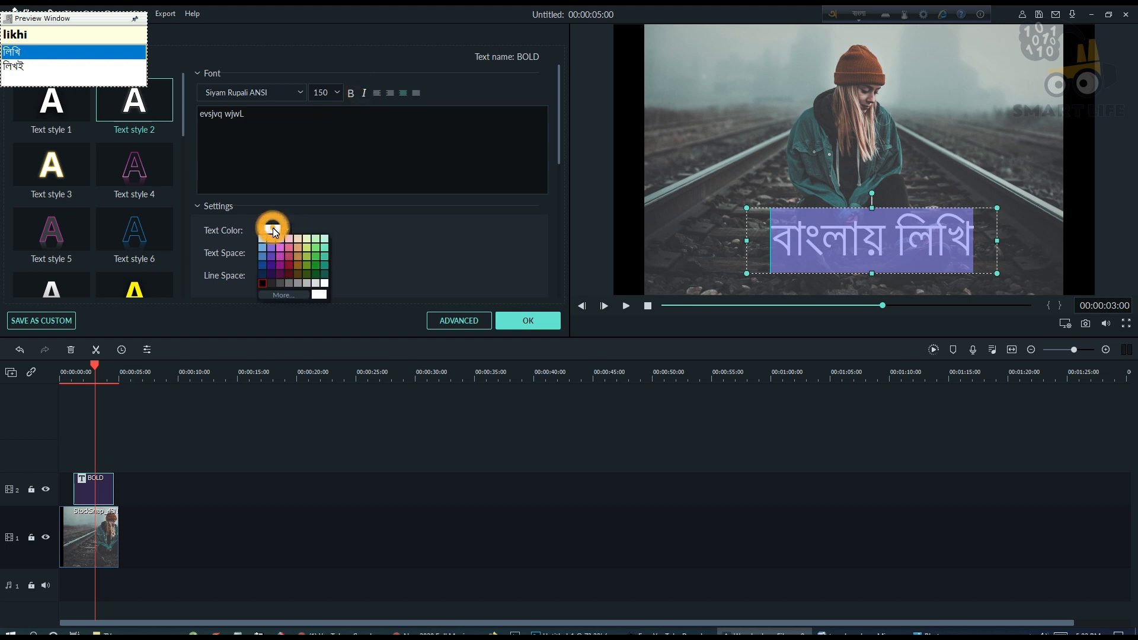
pyautogui.click(273, 252)
pyautogui.click(386, 151)
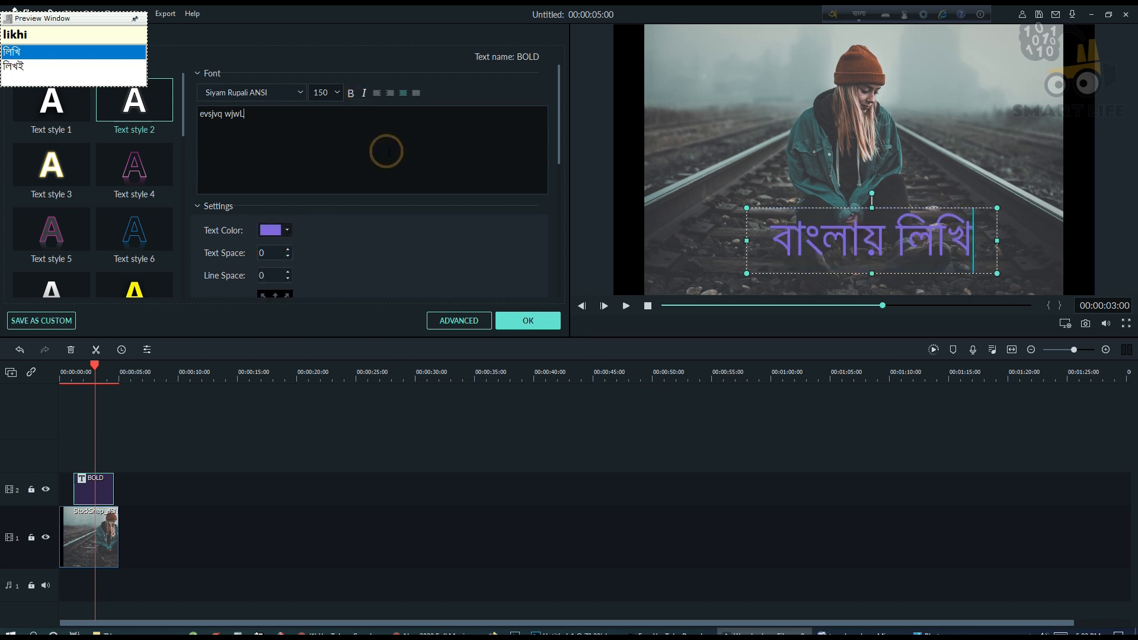
pyautogui.click(525, 321)
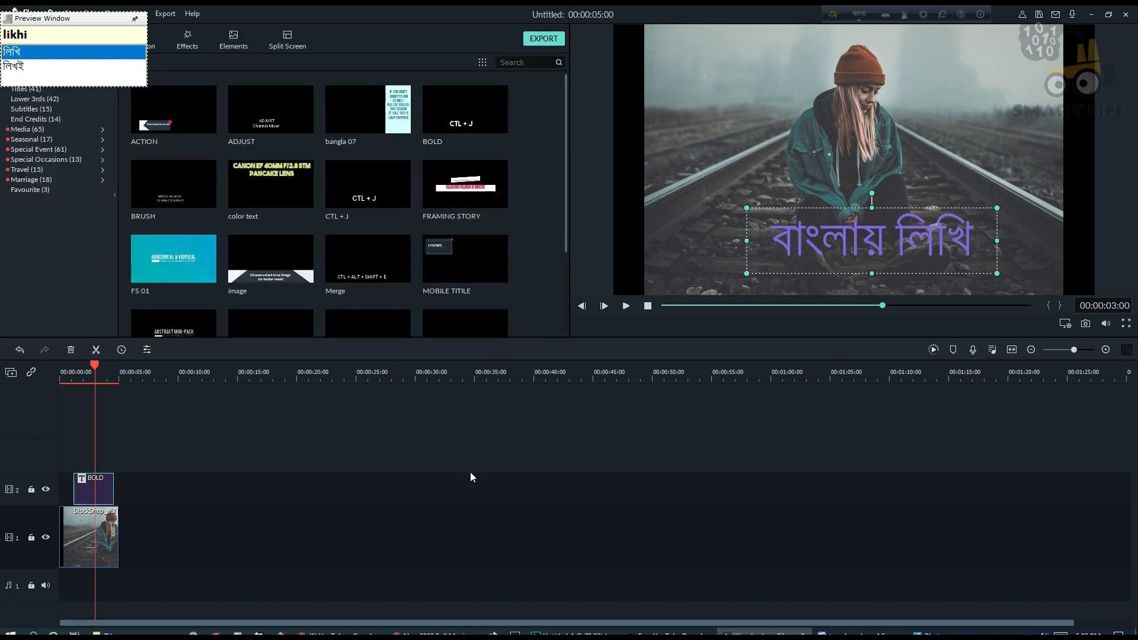